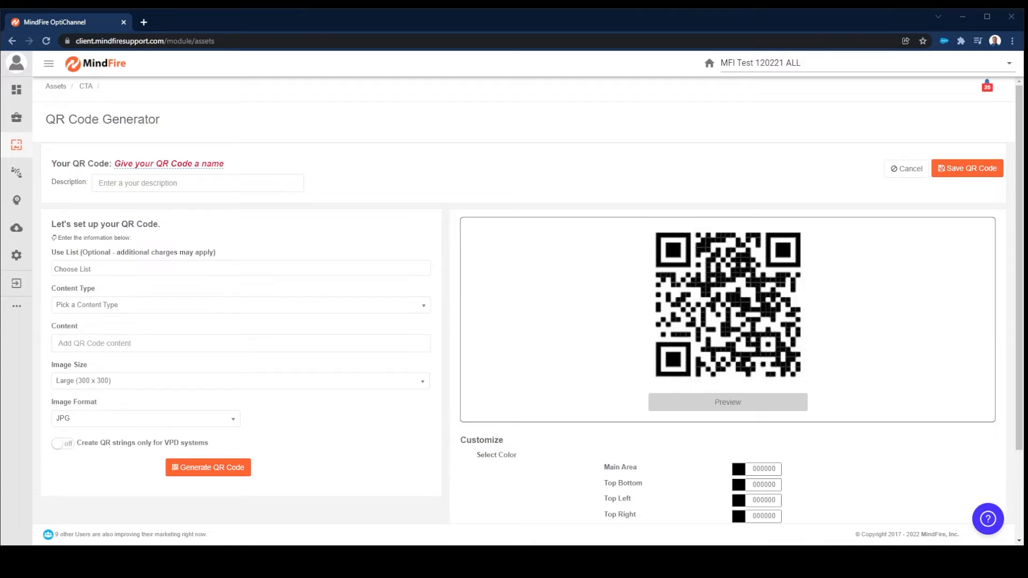
Assign the MFINC Leaders list to the QR code and set its content type to Personalized URL.
{"action": "left_click", "coordinate": [107, 267]}
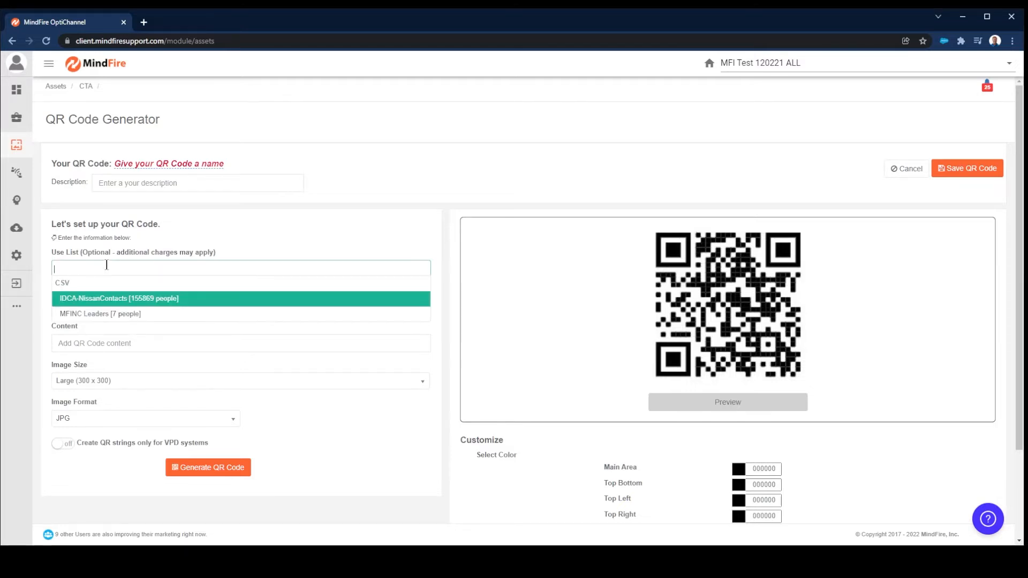
{"action": "left_click", "coordinate": [88, 315]}
{"action": "left_click", "coordinate": [170, 305]}
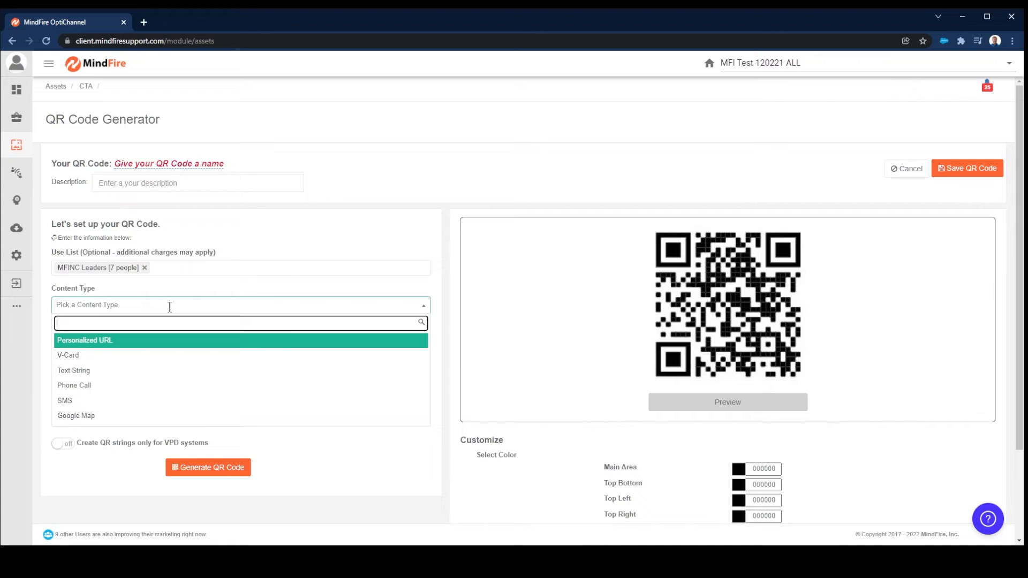
{"action": "left_click", "coordinate": [86, 345]}
Set the targeted URL to the QR CODE GENERATOR DEMO campaign and preview the QR code.
{"action": "left_click", "coordinate": [85, 342]}
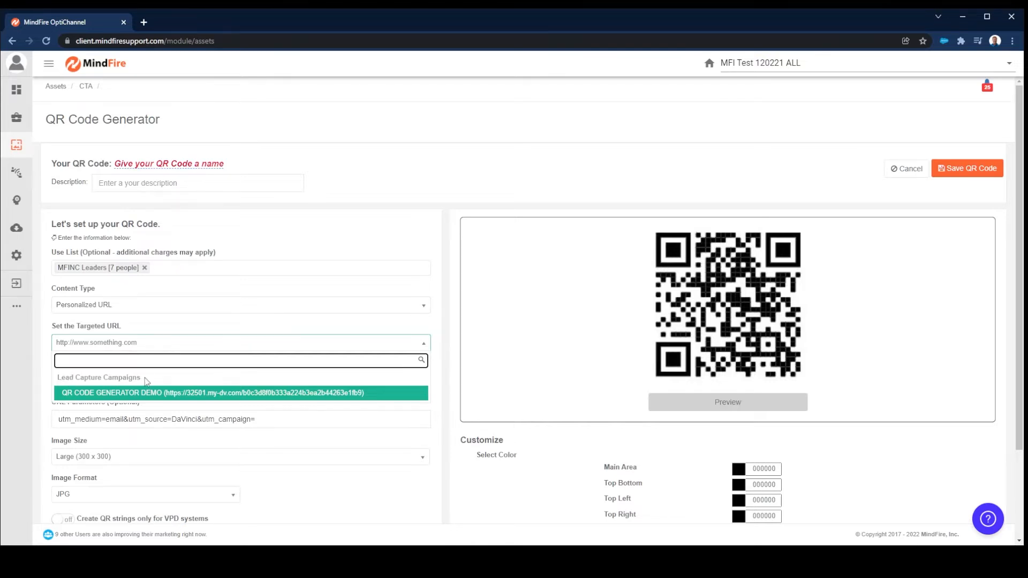
{"action": "left_click", "coordinate": [199, 395]}
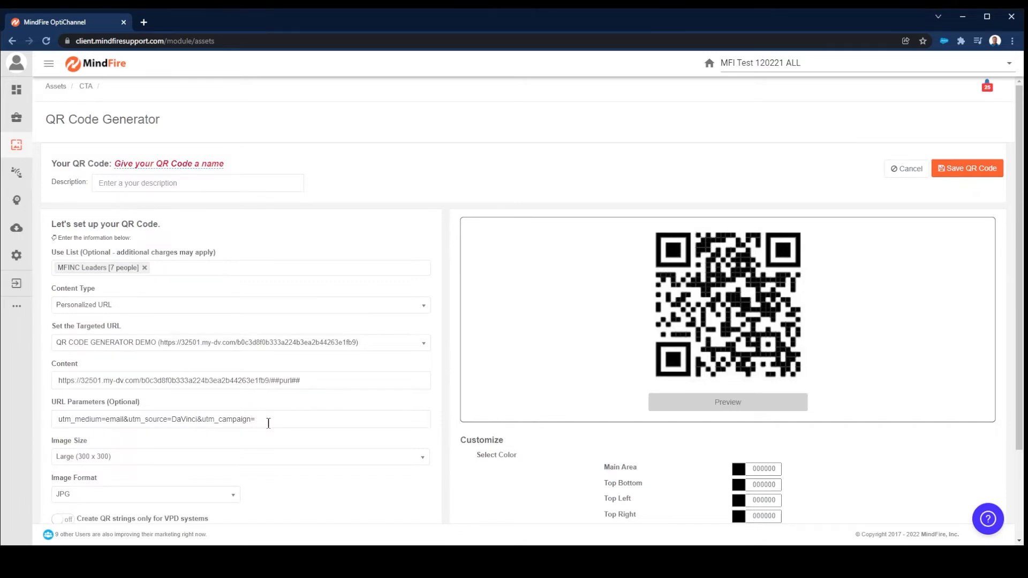
{"action": "scroll", "coordinate": [268, 423], "scroll_direction": "down", "scroll_amount": 2}
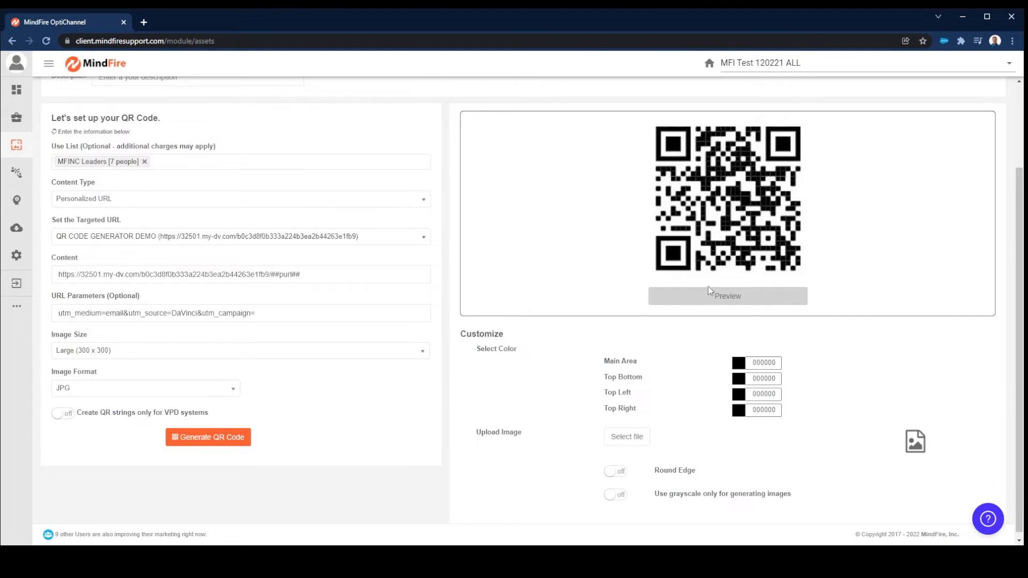
{"action": "left_click", "coordinate": [731, 298]}
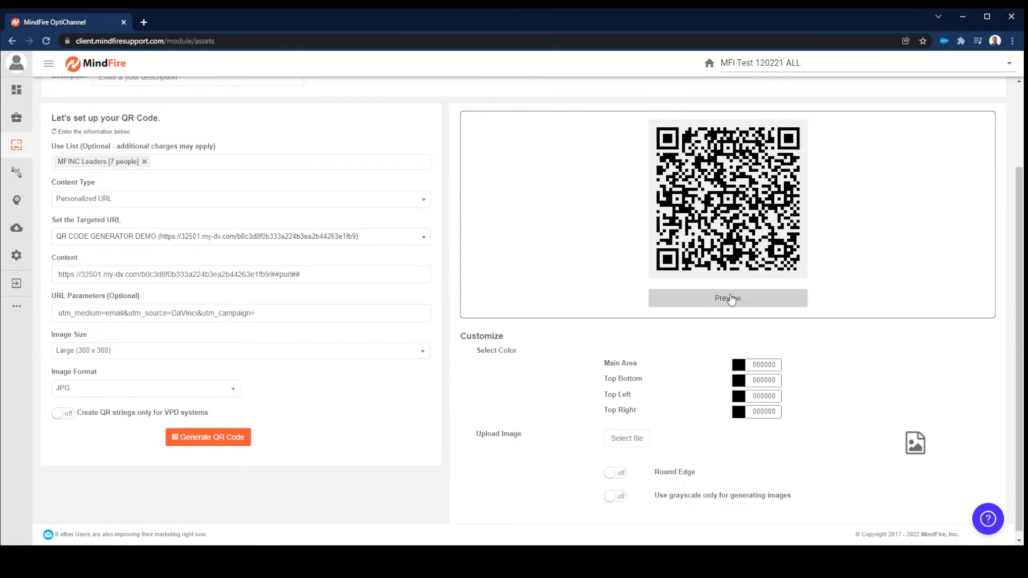
{"action": "scroll", "coordinate": [731, 298], "scroll_direction": "up", "scroll_amount": 2}
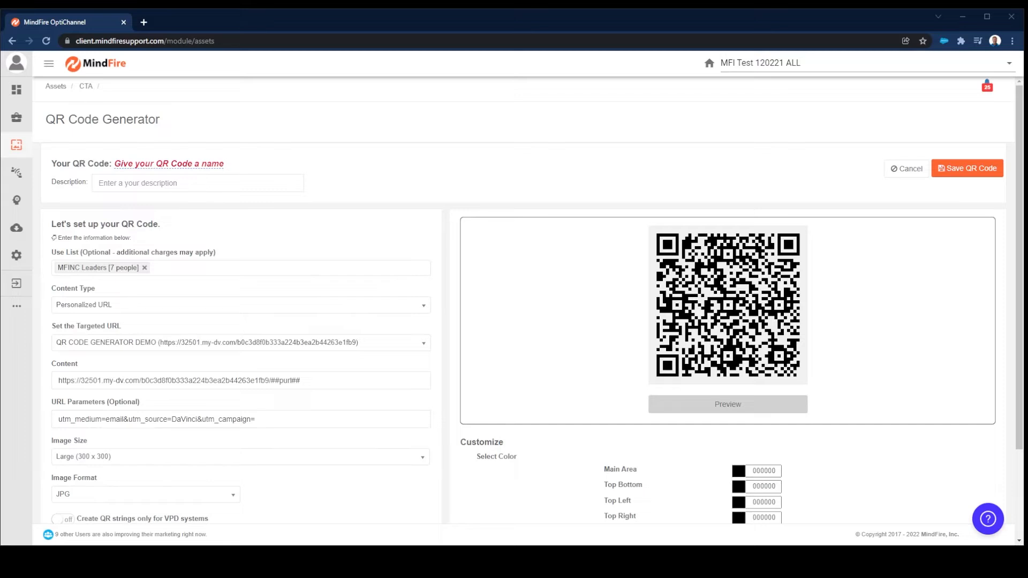
{"action": "left_click", "coordinate": [396, 343]}
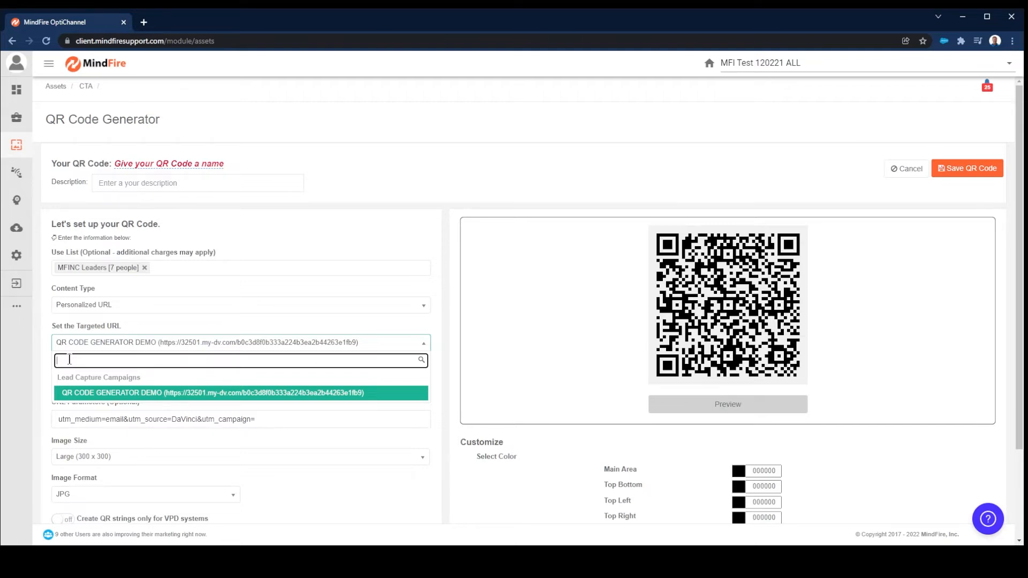
{"action": "left_click", "coordinate": [152, 419]}
{"action": "left_click_drag", "start_coordinate": [301, 380], "coordinate": [267, 380]}
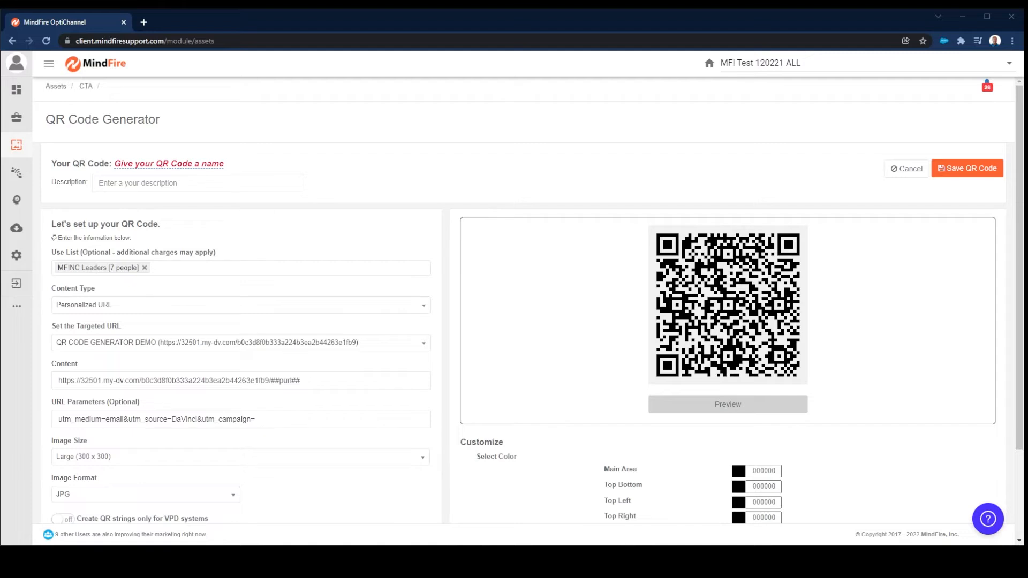
Change the content type to V-Card and save the V-card details with their default merge fields.
{"action": "left_click", "coordinate": [79, 304]}
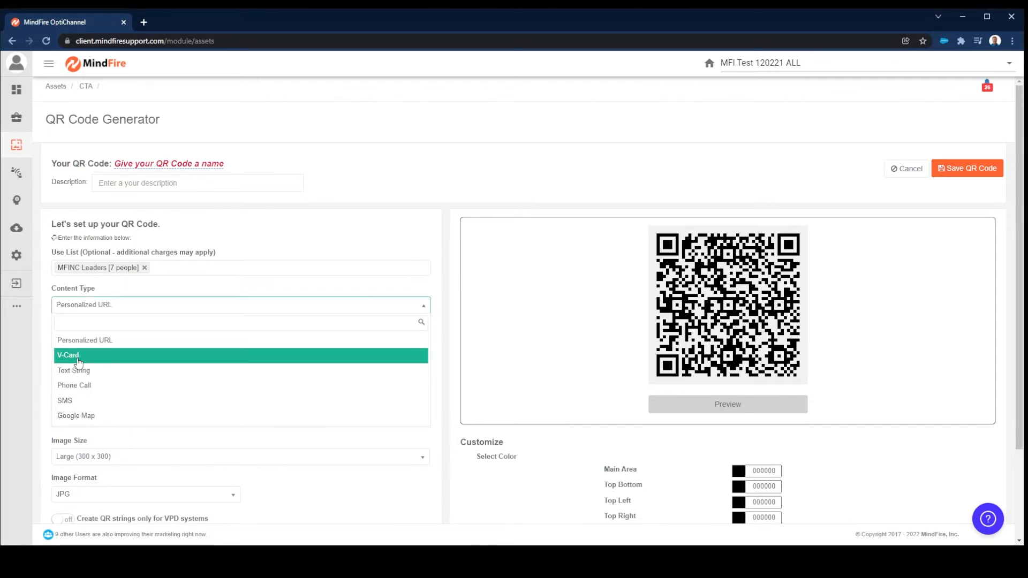
{"action": "left_click", "coordinate": [79, 363]}
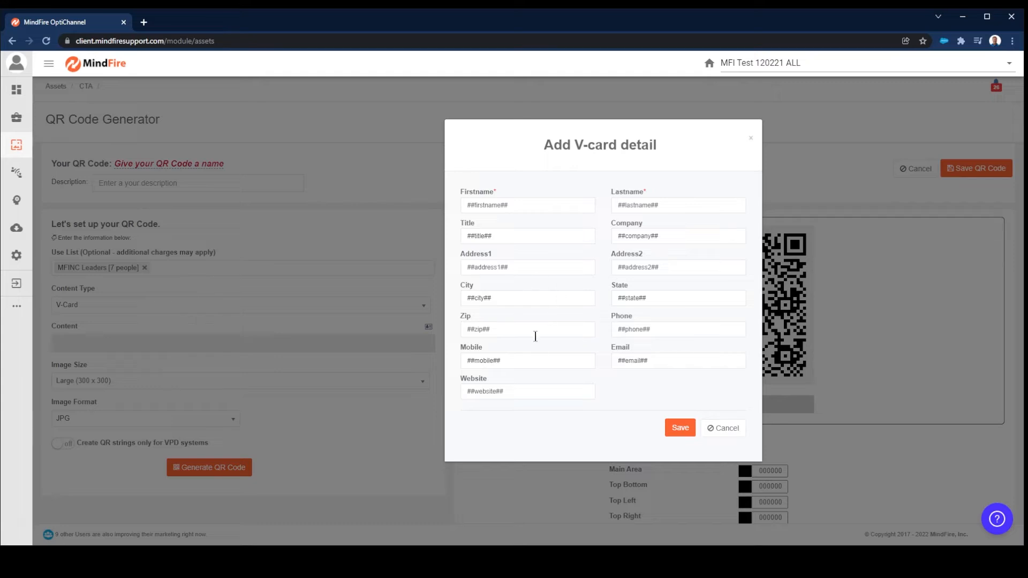
{"action": "left_click", "coordinate": [682, 428]}
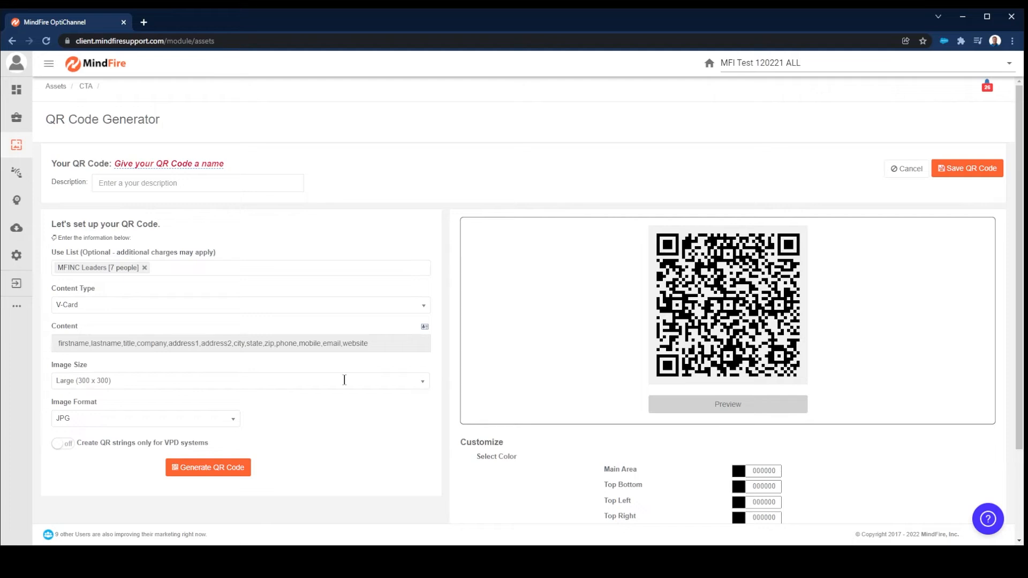
Change the content type to Text String and enter the content "##Firstname##, ##TextMessage##".
{"action": "left_click", "coordinate": [422, 305]}
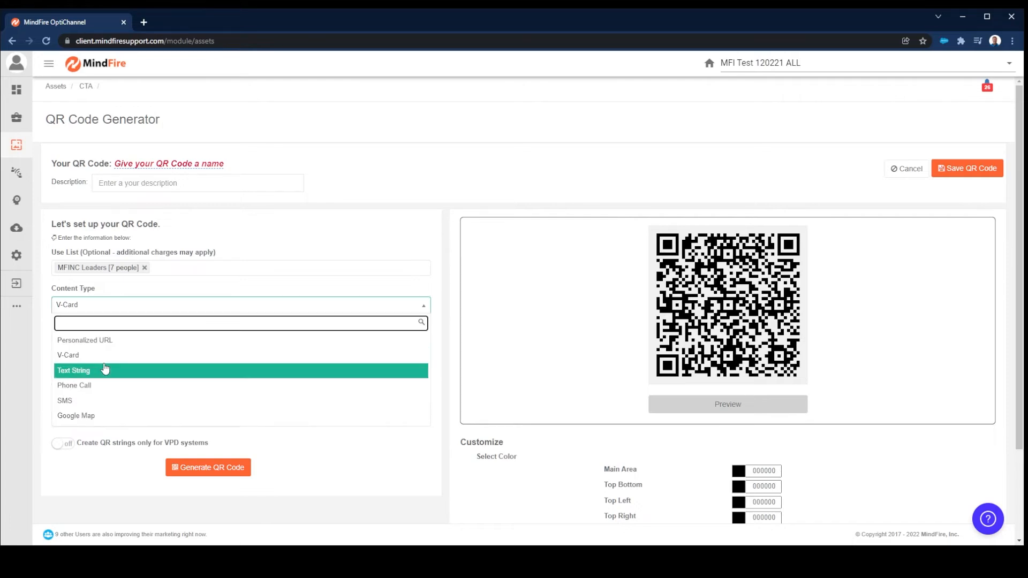
{"action": "left_click", "coordinate": [104, 369]}
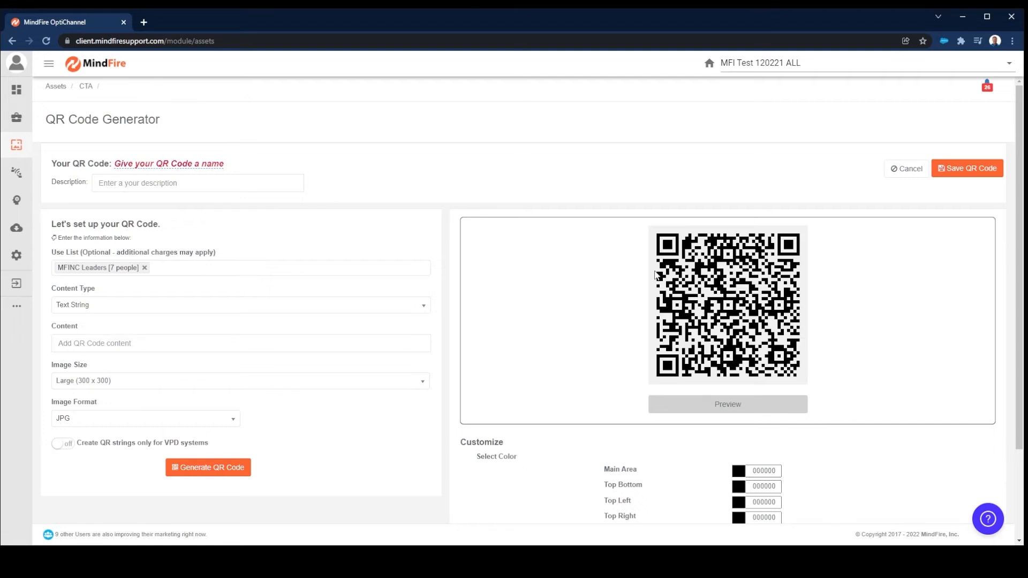
{"action": "left_click", "coordinate": [134, 345]}
{"action": "type", "text": "##"}
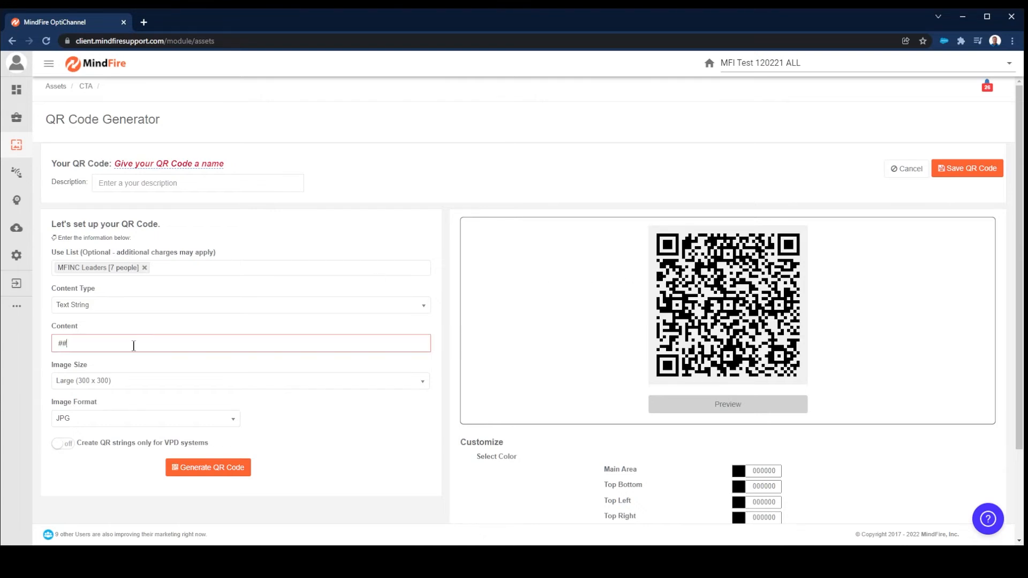
{"action": "type", "text": "Firstname##,"}
{"action": "type", "text": "##TextMessage"}
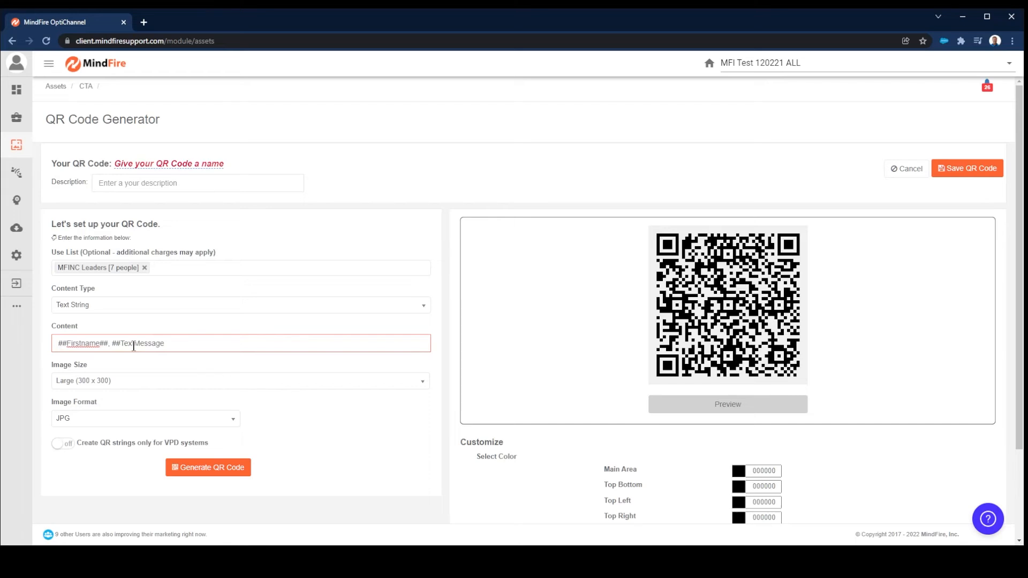
{"action": "type", "text": "##"}
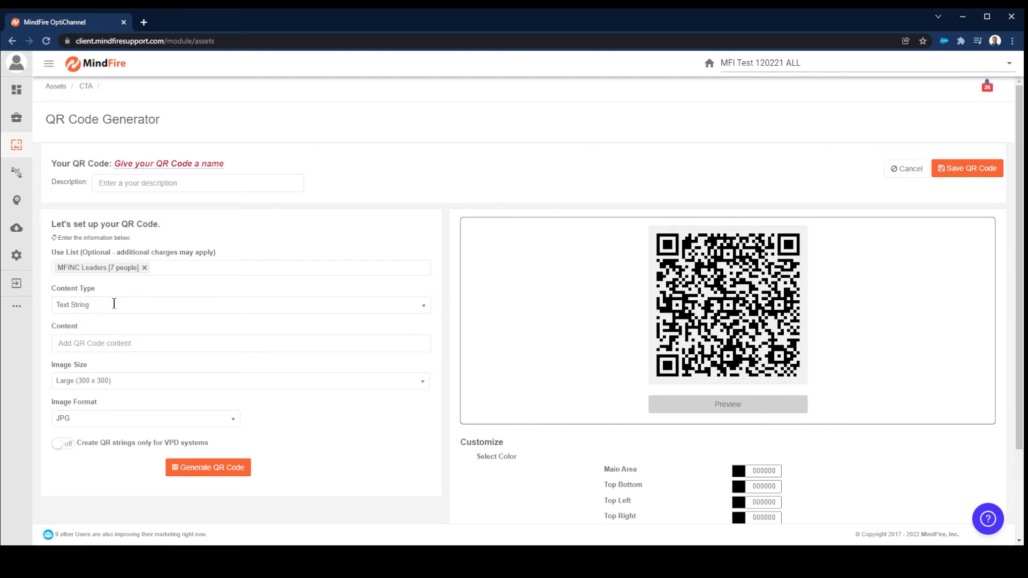
Change the content type to Phone Call and save ##phone## as the phone number.
{"action": "left_click", "coordinate": [114, 304]}
{"action": "left_click", "coordinate": [67, 385]}
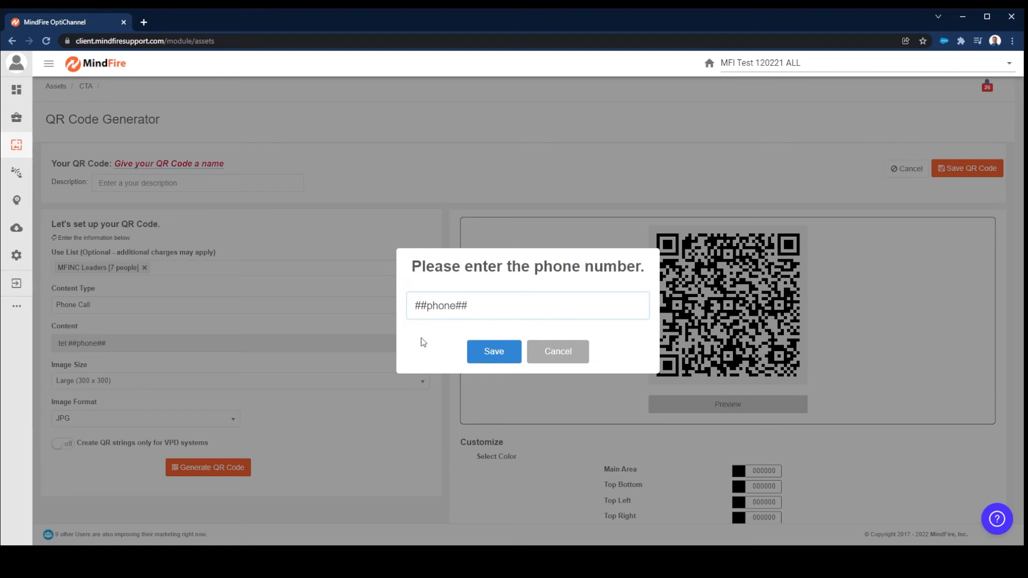
{"action": "left_click", "coordinate": [494, 352]}
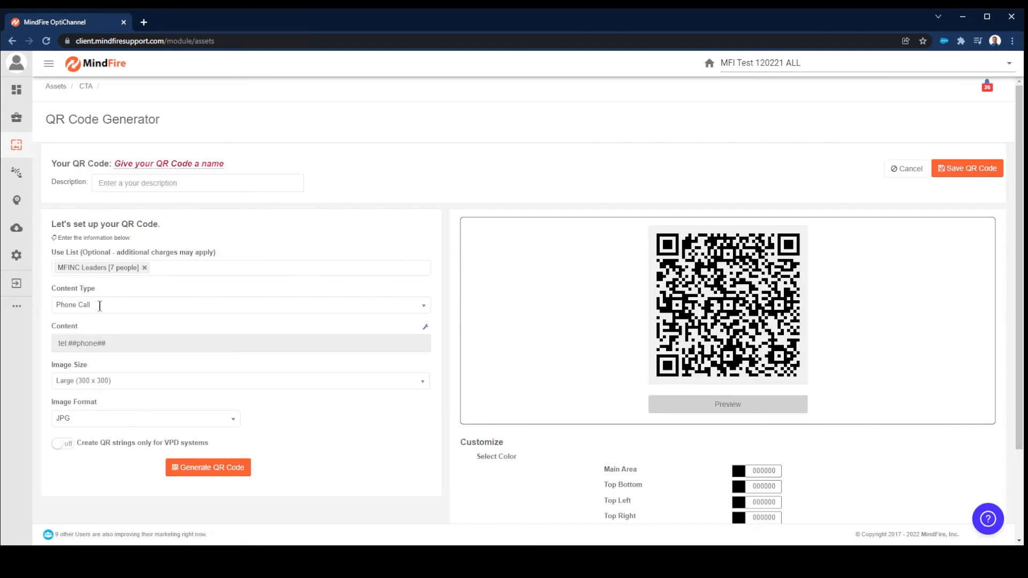
Change the content type to SMS and save ##mobile## as the SMS number.
{"action": "left_click", "coordinate": [99, 305]}
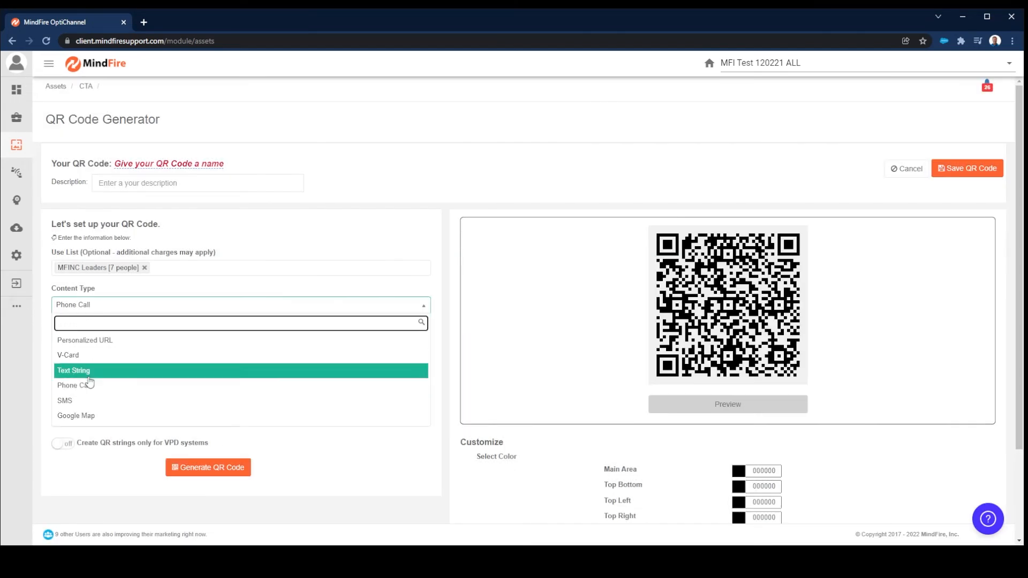
{"action": "left_click", "coordinate": [77, 403]}
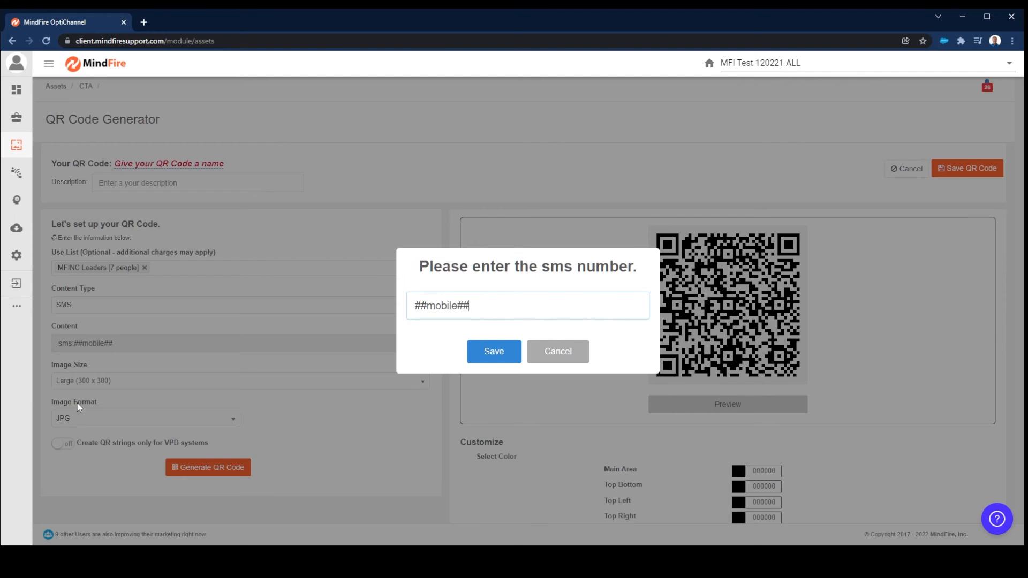
{"action": "left_click", "coordinate": [487, 354]}
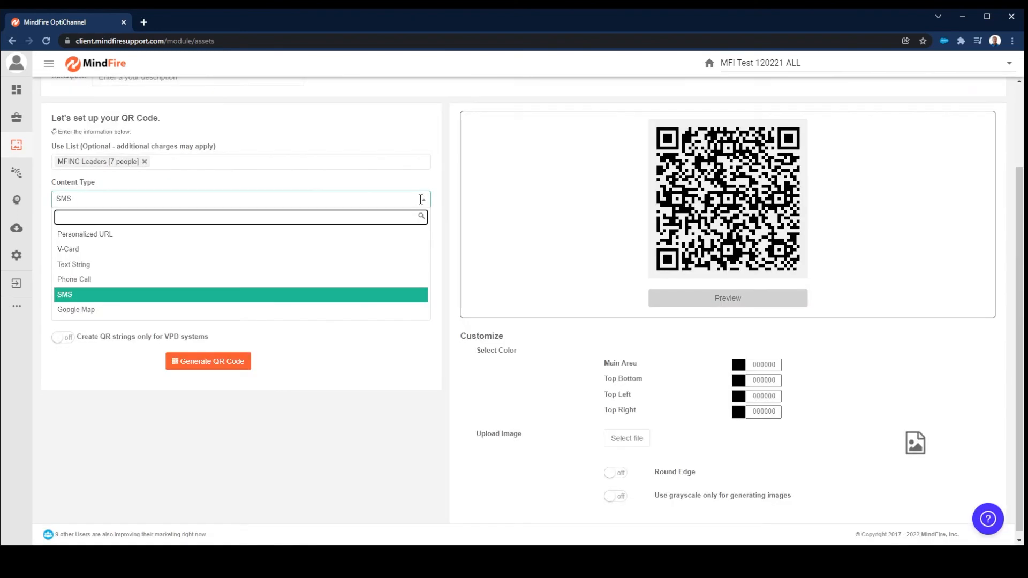
Change the content type to Google Map and save the address details with Address1 ##address1## and City ##town##.
{"action": "left_click", "coordinate": [84, 311]}
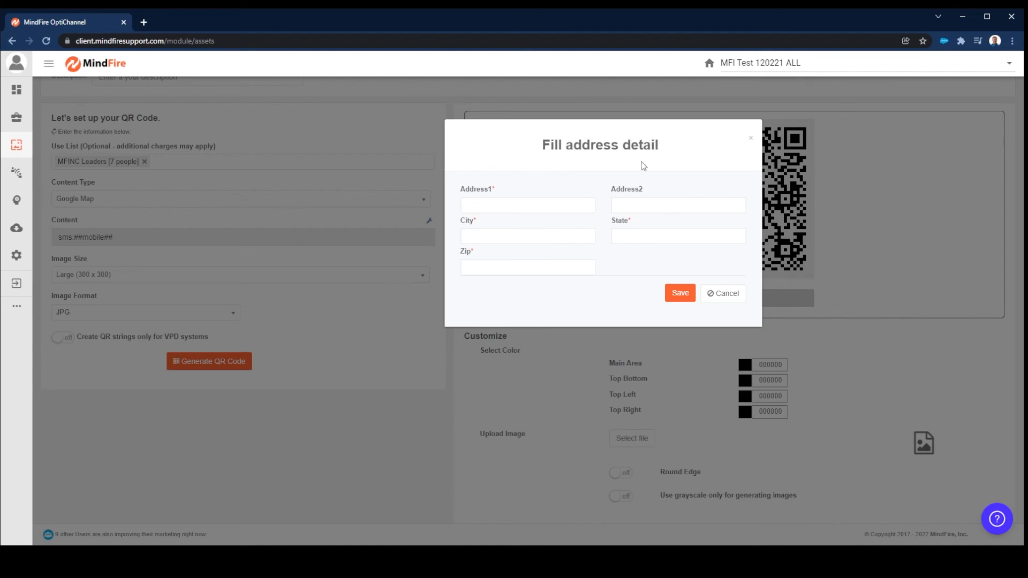
{"action": "left_click", "coordinate": [506, 207]}
{"action": "type", "text": "##"}
{"action": "type", "text": "address1##"}
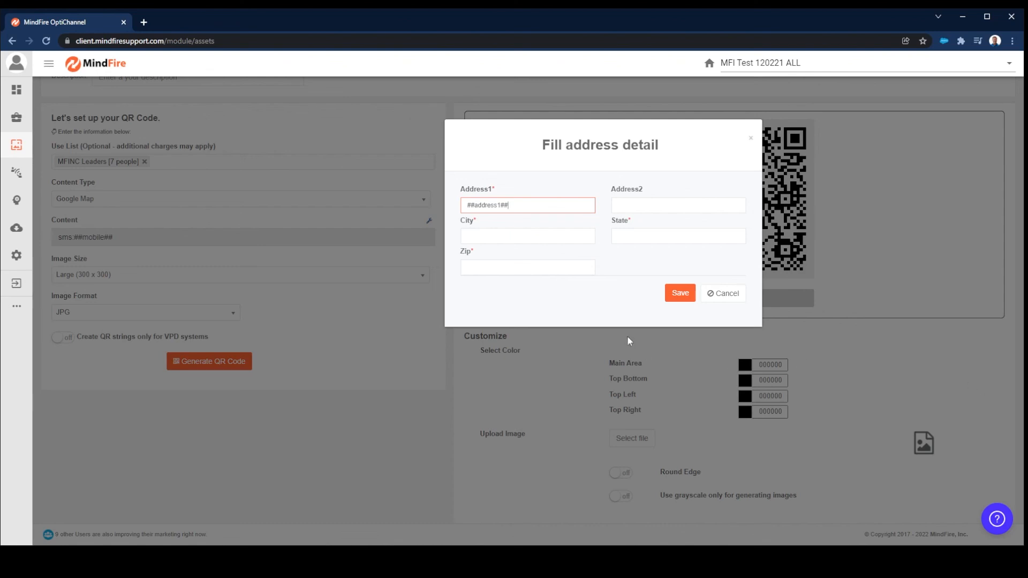
{"action": "left_click", "coordinate": [680, 294]}
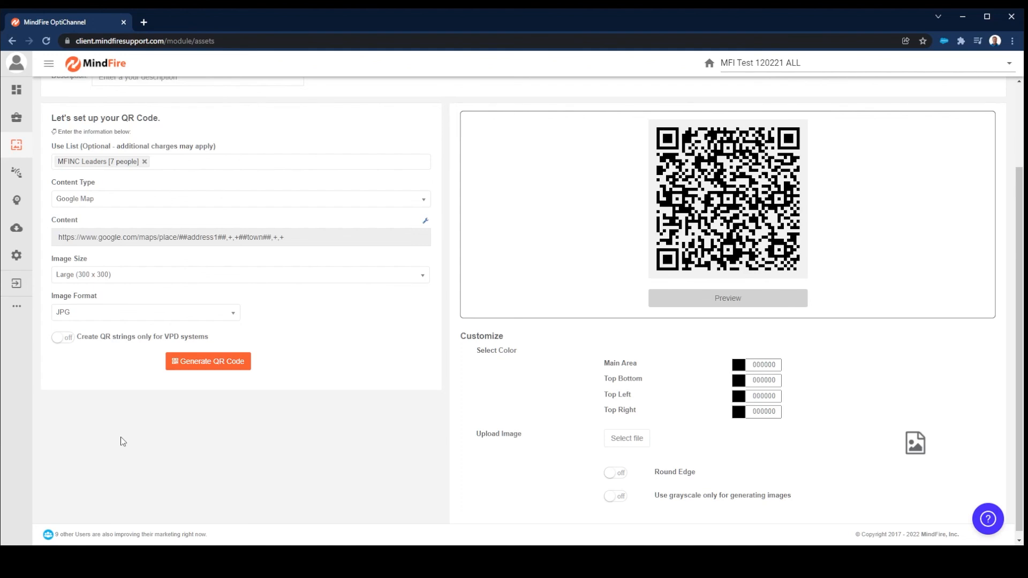
{"action": "scroll", "coordinate": [123, 442], "scroll_direction": "down", "scroll_amount": 1}
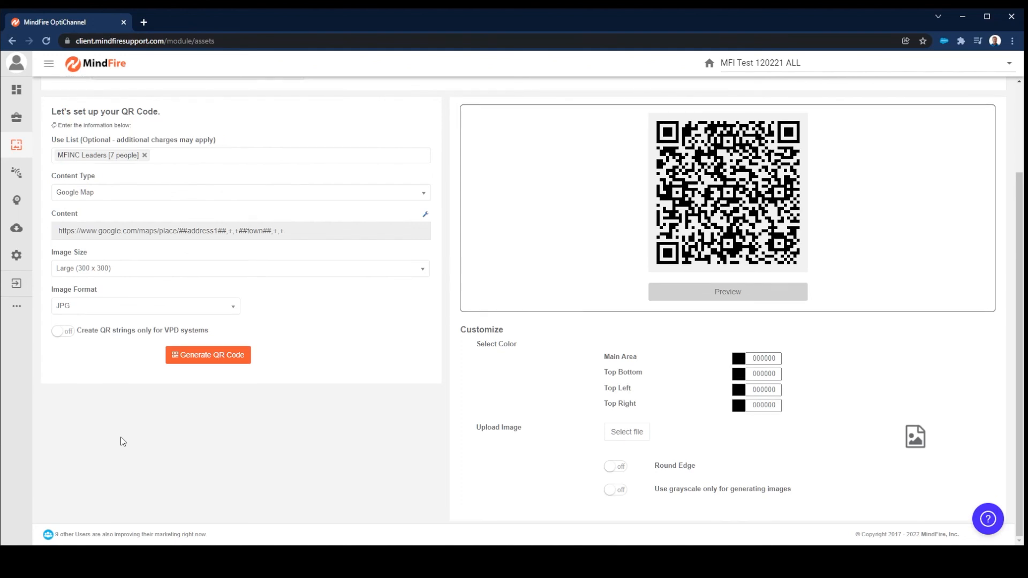